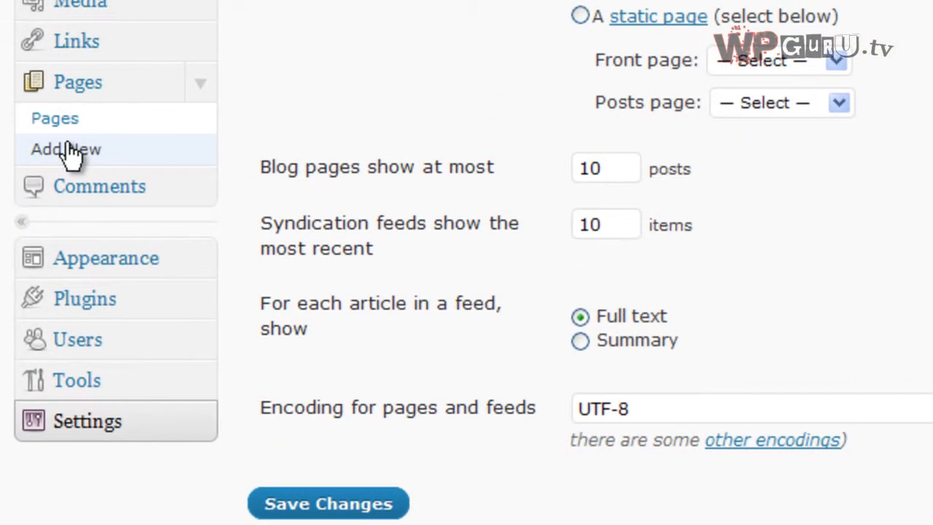
- Start a new page and title it "Welcome to my Website"
left_click(71, 150)
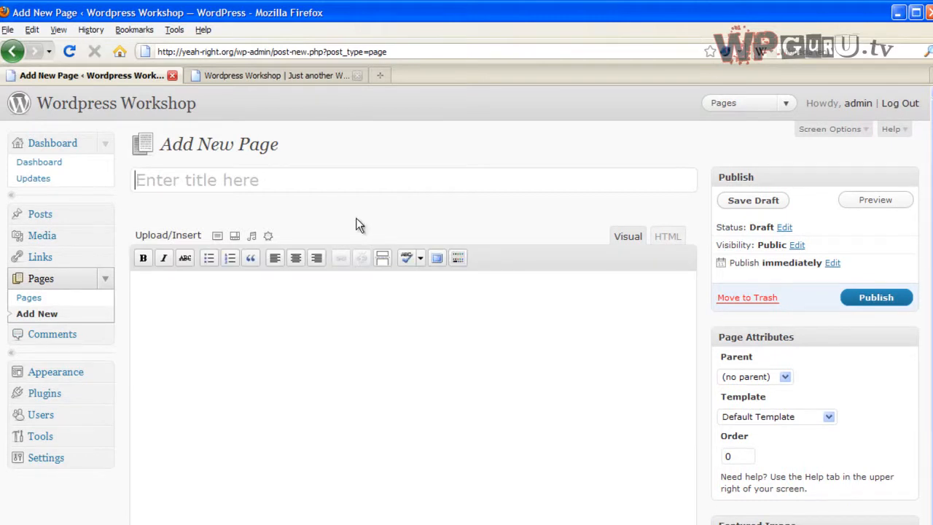
type("W")
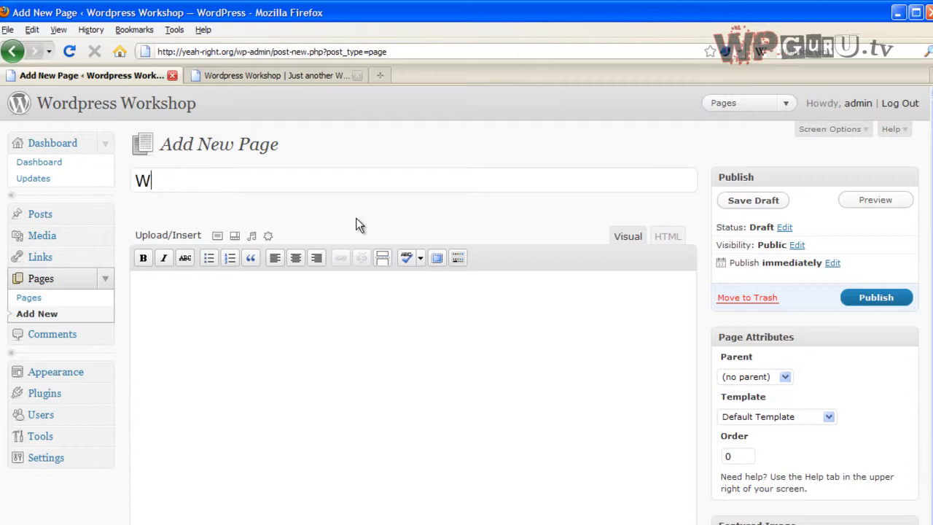
type("elcome to by")
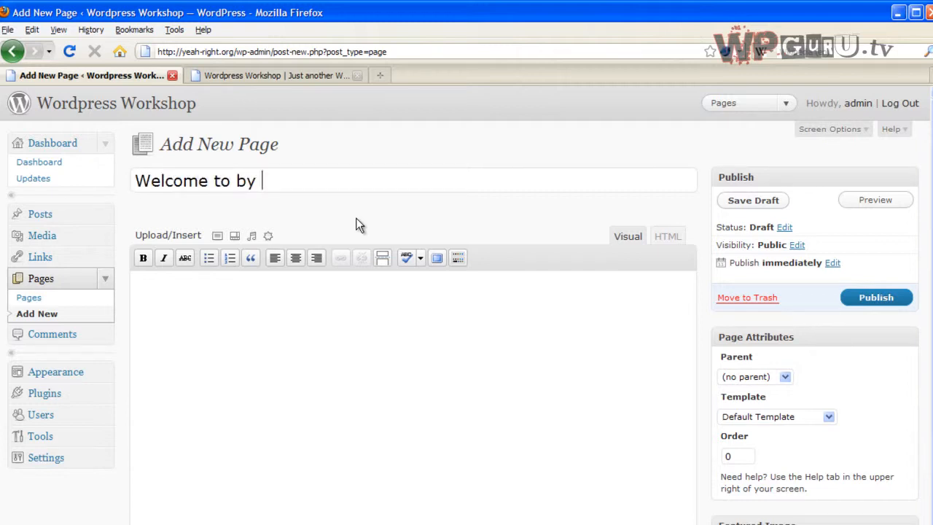
key("BackSpace")
key("BackSpace")
type("my Website")
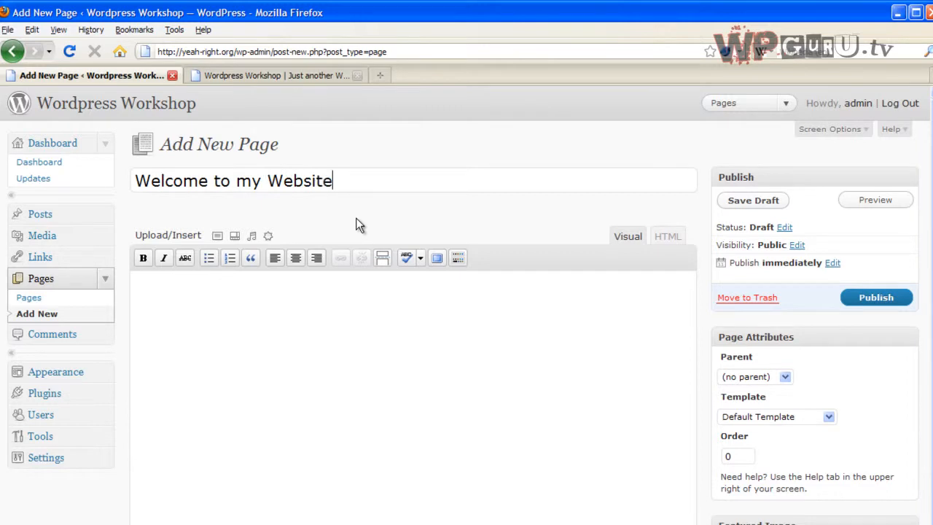
- Fill the page body with two paragraphs of Lorem ipsum placeholder text
left_click(311, 346)
type("Lorem ipsum dolor sit amet, consectetur adipisicing elit, sed do eiusmod tempor incididunt ut labore et dolore magna aliqua. Ut enim ad minim veniam, quis nostrud exercitation ullamco laboris nisi ut aliquip ex ea commodo consequat. Duis aute irure dolor in reprehenderit in voluptate velit esse cillum dolore eu fugiat nulla pariatur. Excepteur sint occaecat cupidatat non proident, sunt in culpa qui officia deserunt mollit anim id est laborum.")
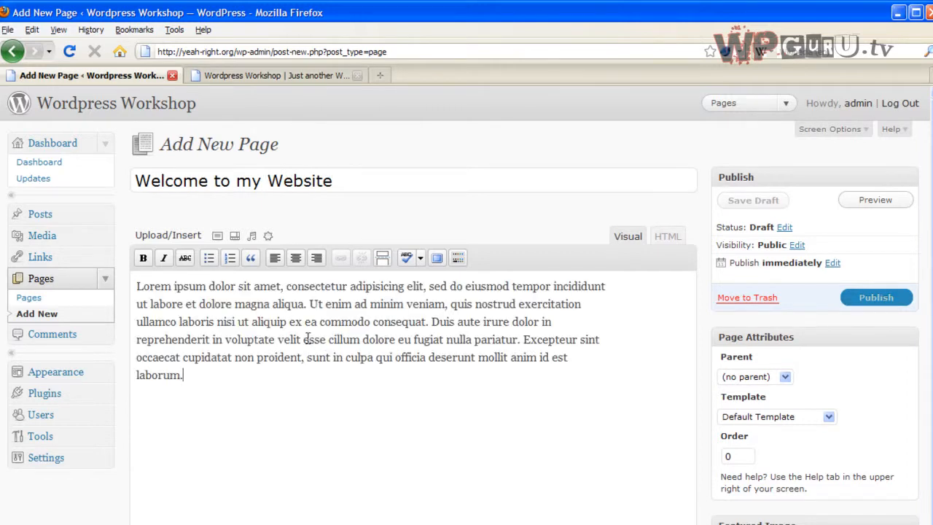
type("Lorem ipsum dolor sit amet, consectetur adipisicing elit, sed do eiusmod tempor incididunt ut labore et dolore magna aliqua. Ut enim ad minim veniam, quis nostrud exercitation ullamco laboris nisi ut aliquip ex ea commodo consequat. Duis aute irure dolor in reprehenderit in voluptate velit esse cillum dolore eu fugiat nulla pariatur. Excepteur sint occaecat cupidatat non proident, sunt in culpa qui officia deserunt mollit anim id est laborum.")
- Disallow comments and trackbacks and pingbacks on the page, leaving its parent set to (no parent)
scroll(432, 453, "down", 5)
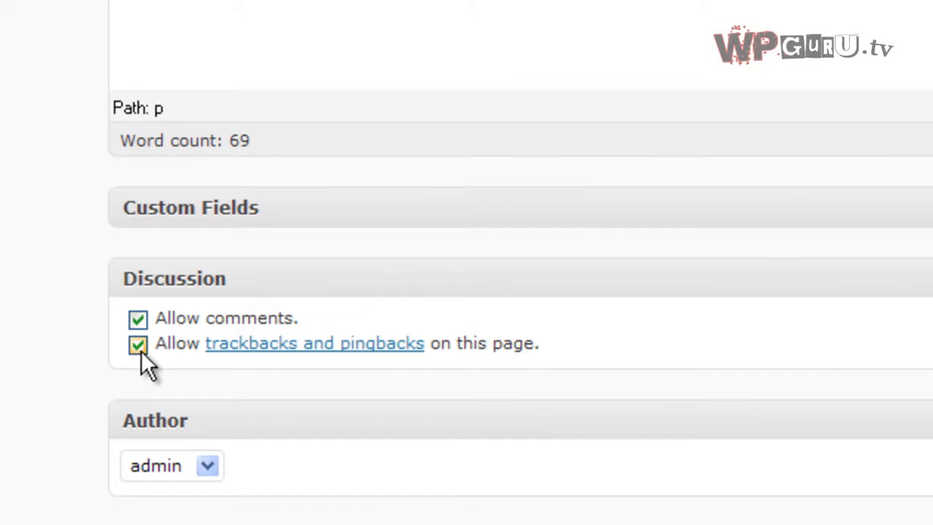
left_click(139, 347)
left_click(137, 321)
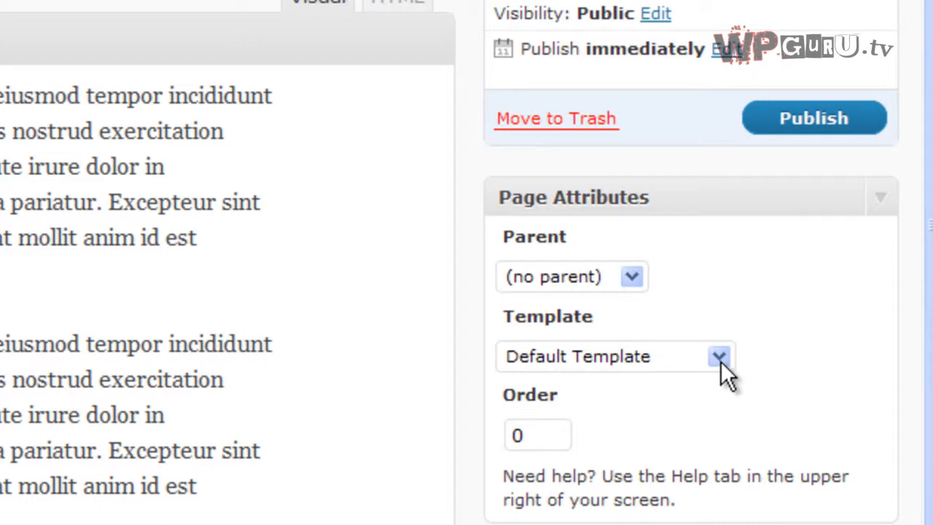
left_click(629, 275)
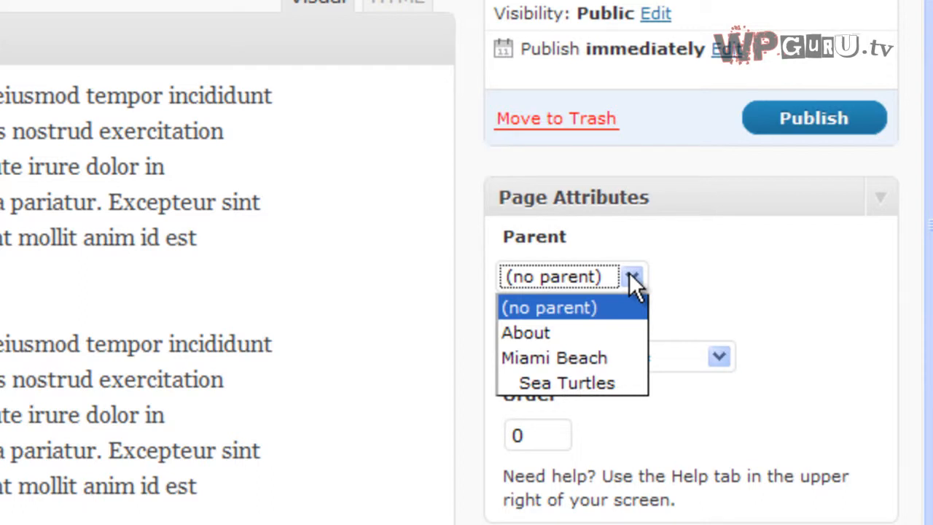
left_click(631, 277)
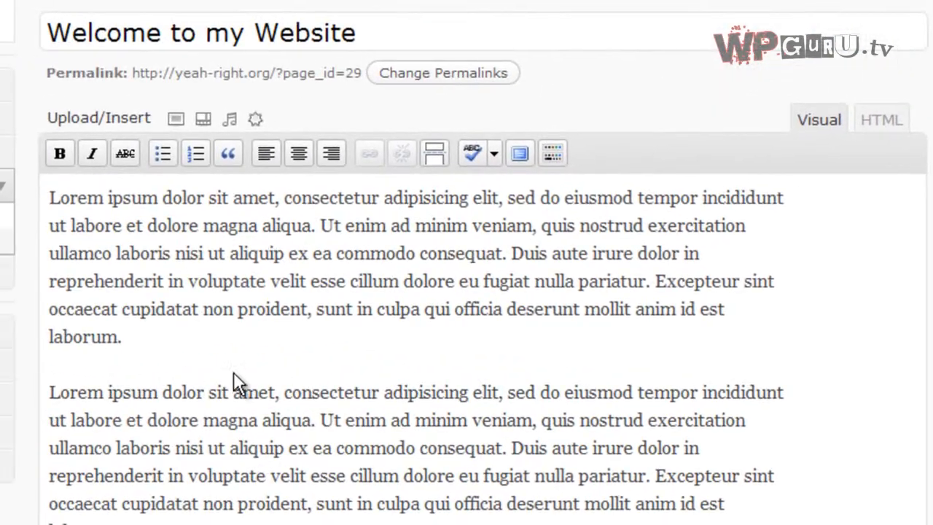
- Upload Colourful-Portrait.jpg and insert it between the two paragraphs, centred and at full size
key("Return")
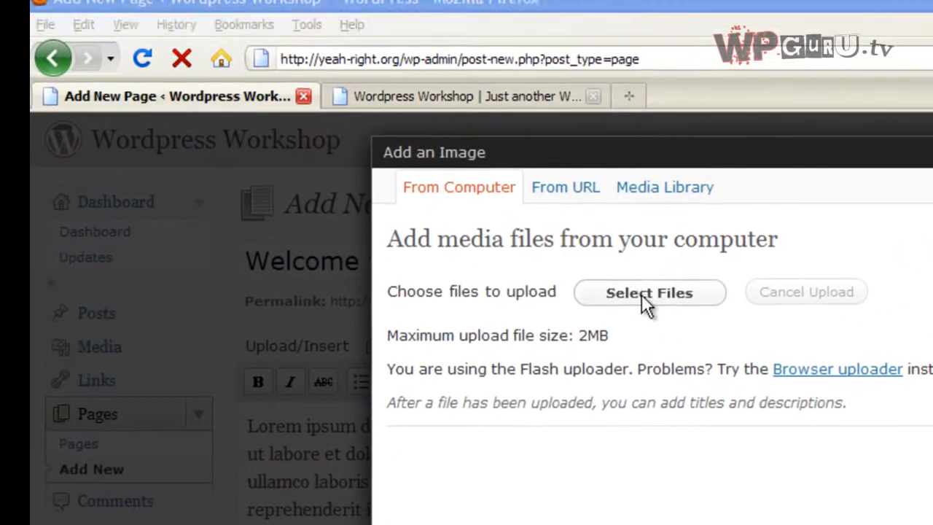
left_click(451, 64)
left_click(266, 159)
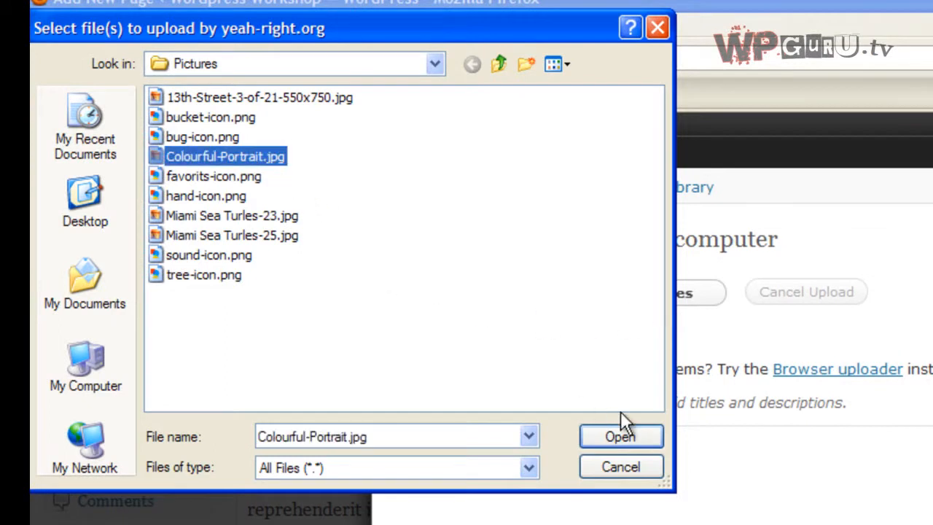
left_click(640, 435)
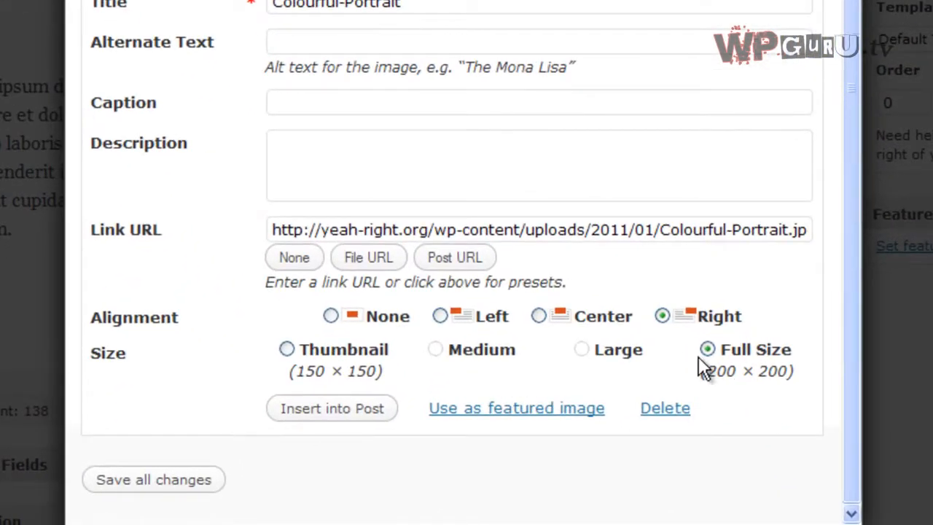
left_click(538, 316)
left_click(337, 410)
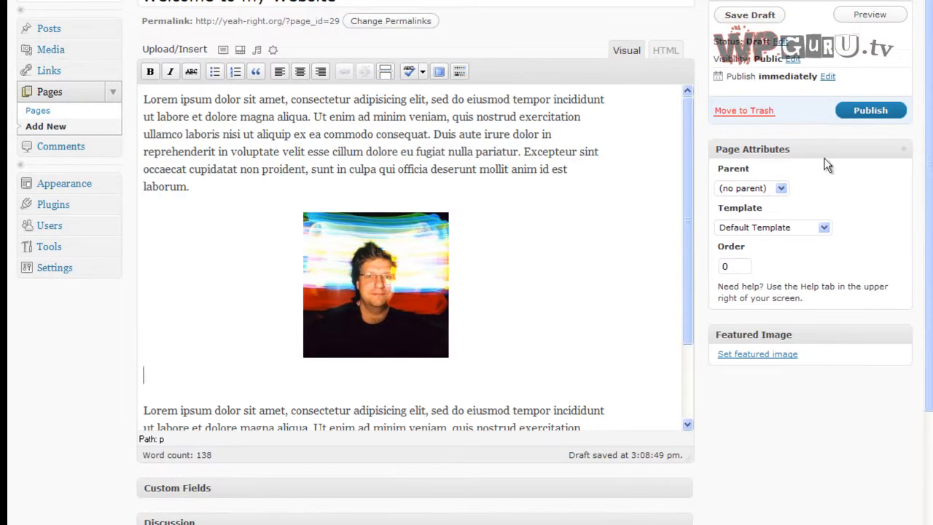
- Publish the page and check it on the live site from the refreshed navigation menu
left_click(869, 113)
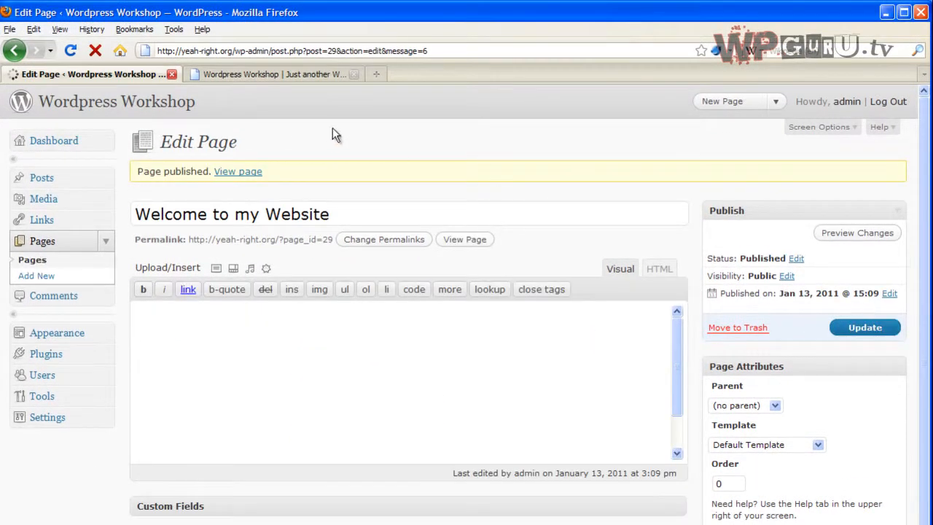
left_click(272, 74)
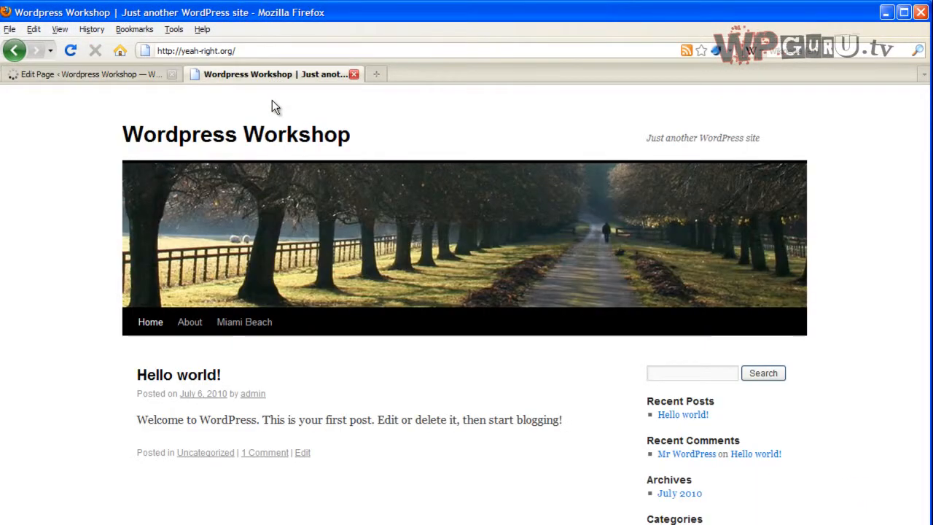
left_click(71, 49)
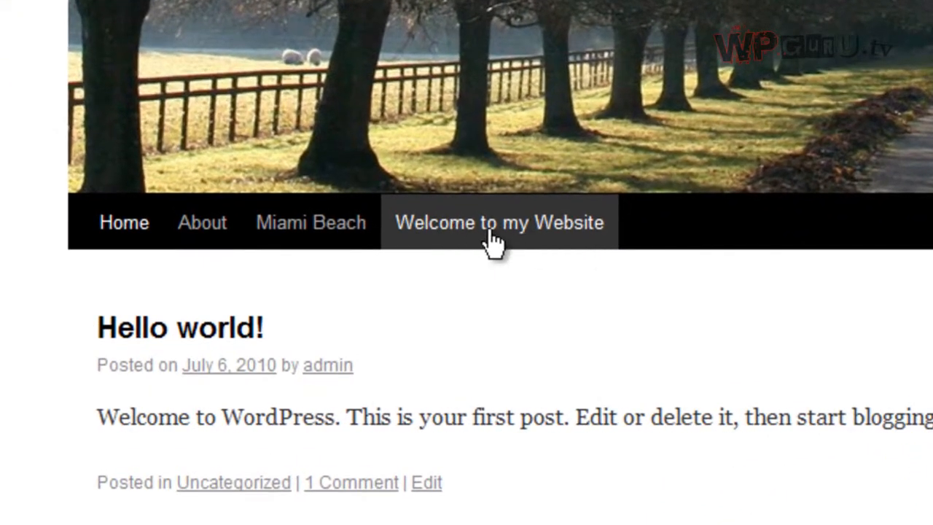
left_click(524, 241)
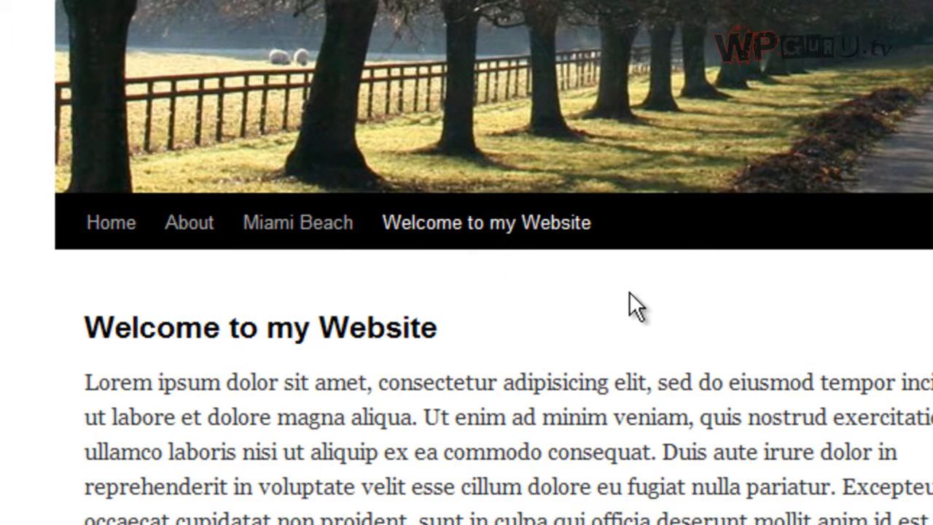
left_click(116, 223)
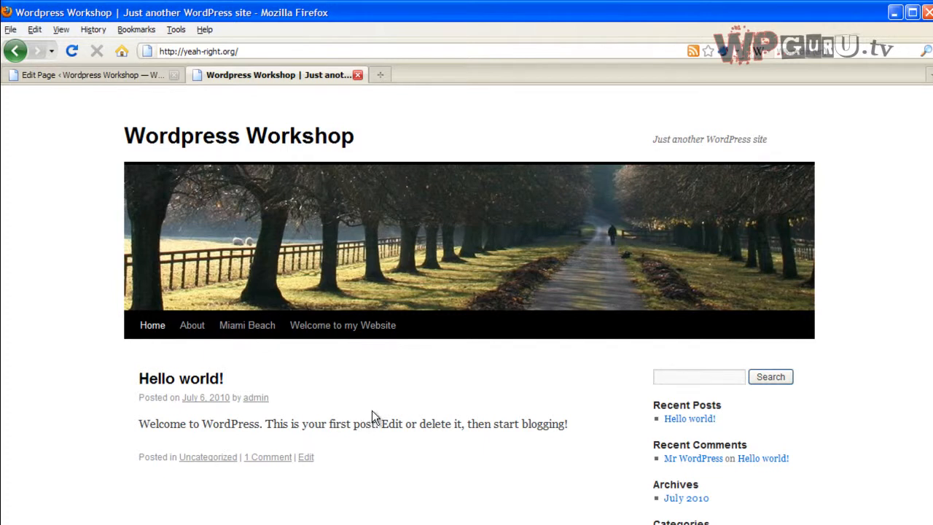
- Set the front page in the Reading settings to the static page "Welcome to my Website" and save the changes
left_click(96, 77)
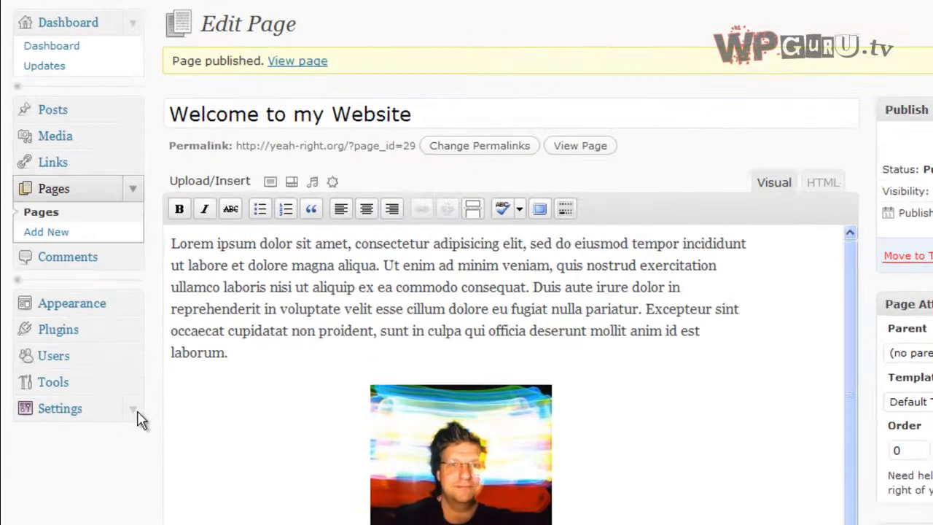
left_click(107, 455)
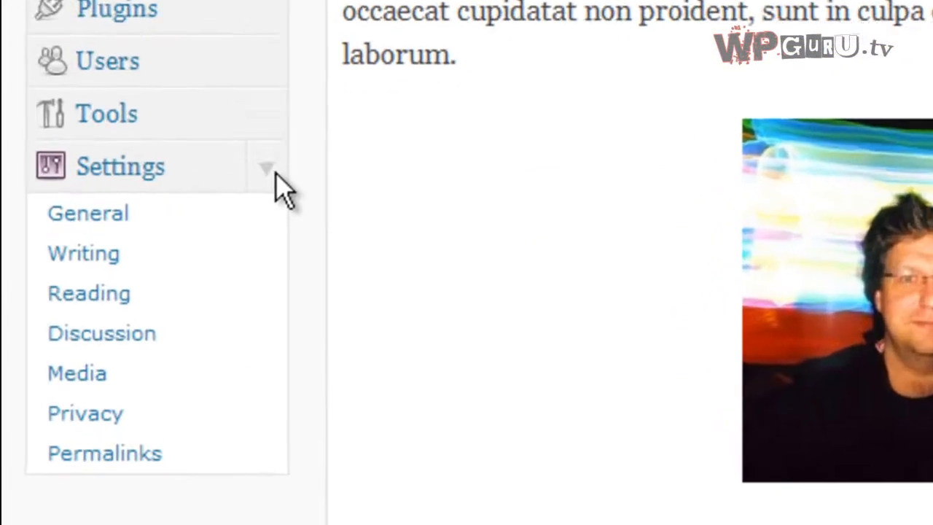
left_click(148, 270)
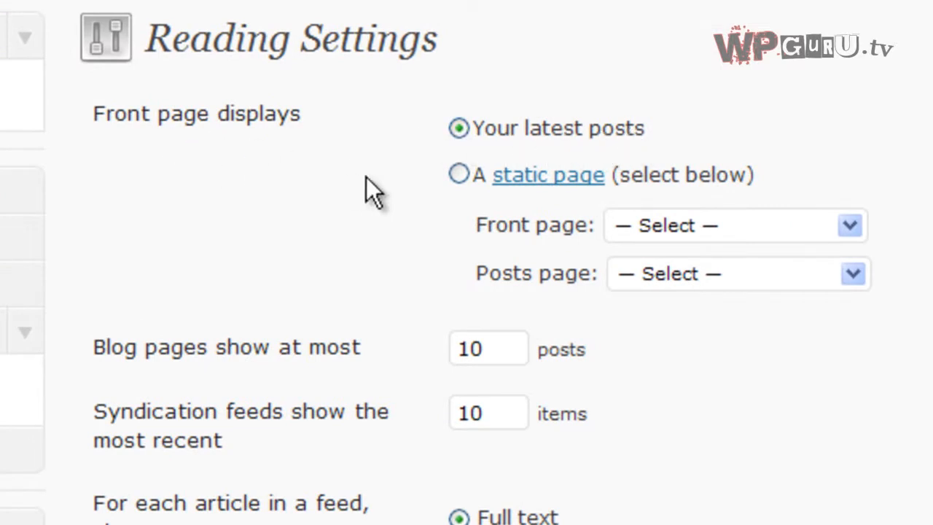
left_click(457, 174)
left_click(849, 226)
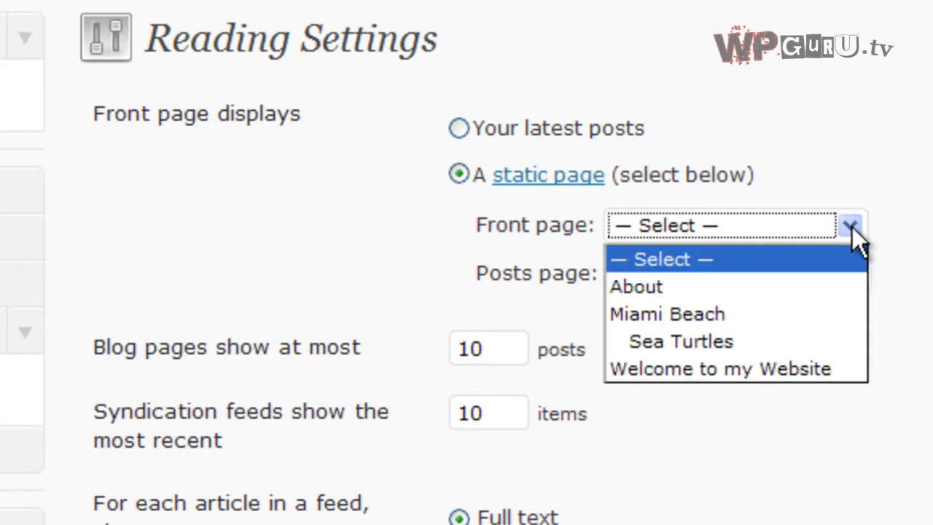
left_click(824, 370)
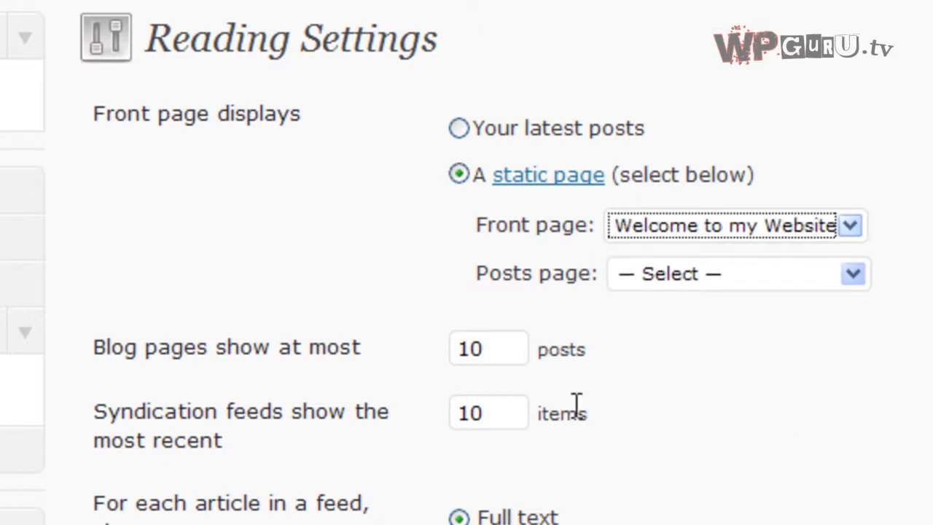
left_click(857, 287)
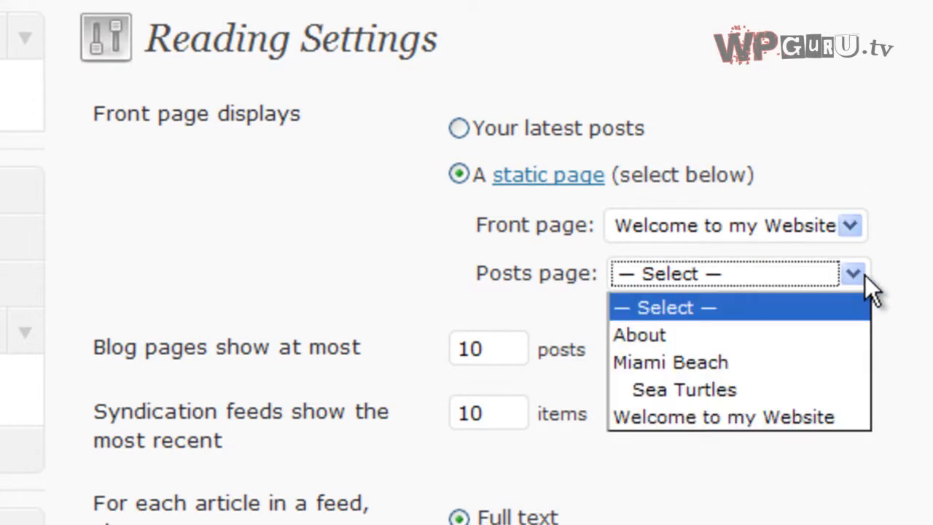
left_click(886, 274)
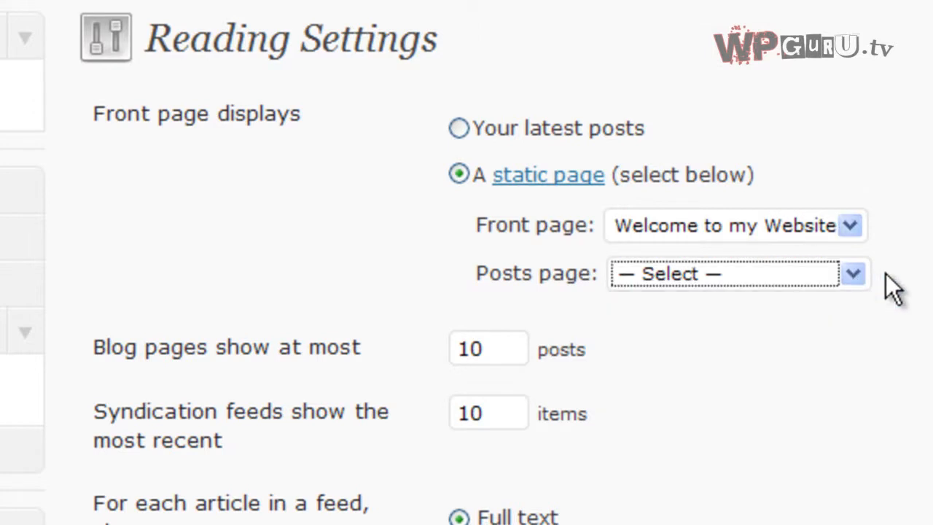
left_click(202, 412)
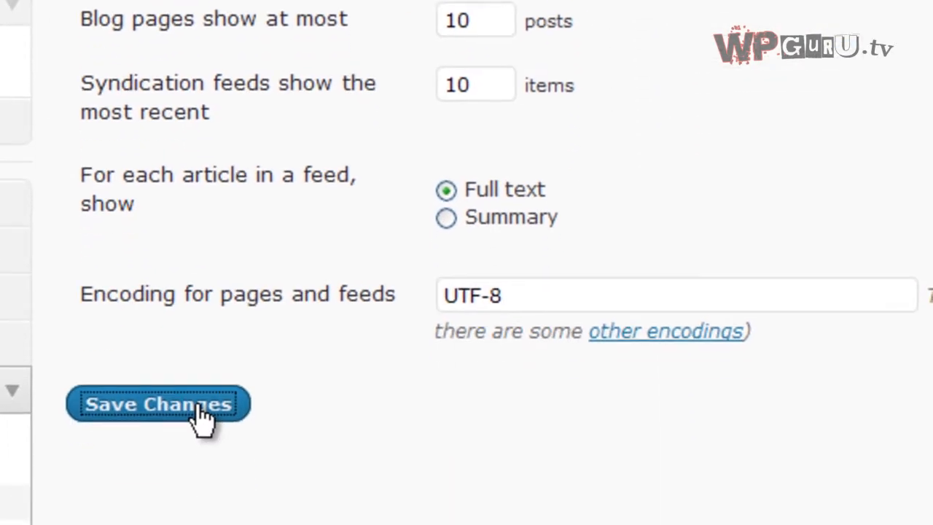
- Reload the live site's home page and examine its full content and navigation menu
left_click(281, 74)
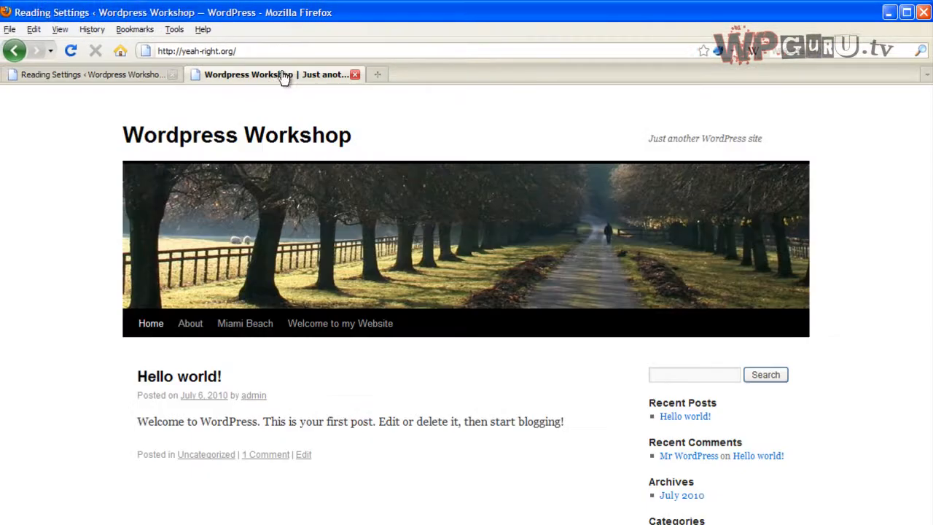
left_click(148, 323)
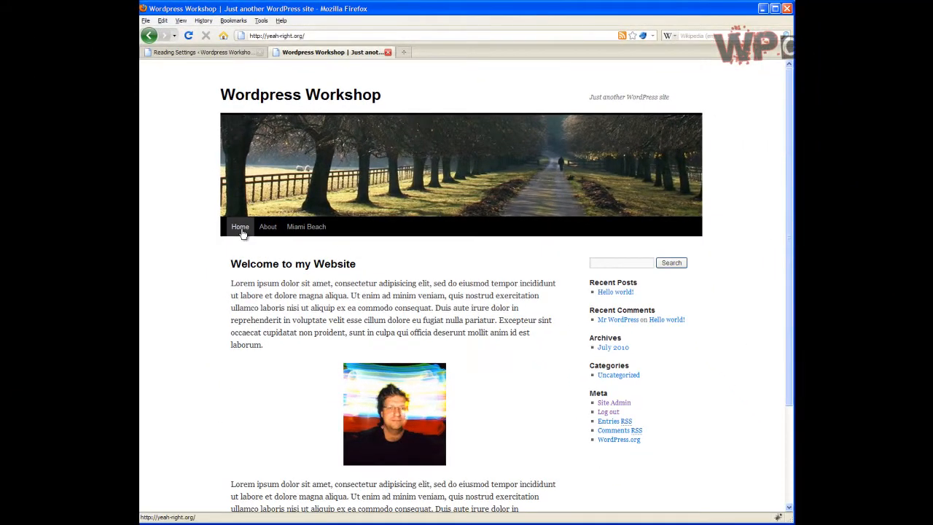
scroll(289, 285, "down", 3)
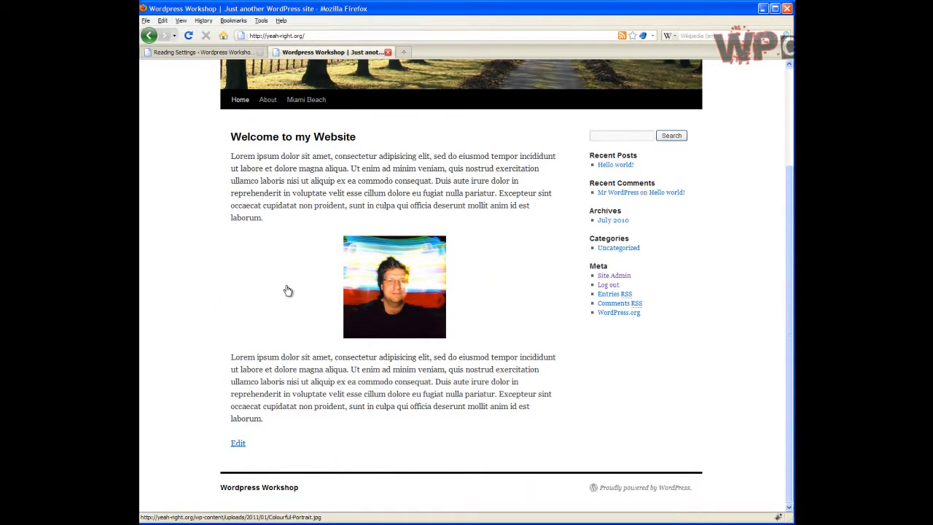
scroll(288, 291, "up", 3)
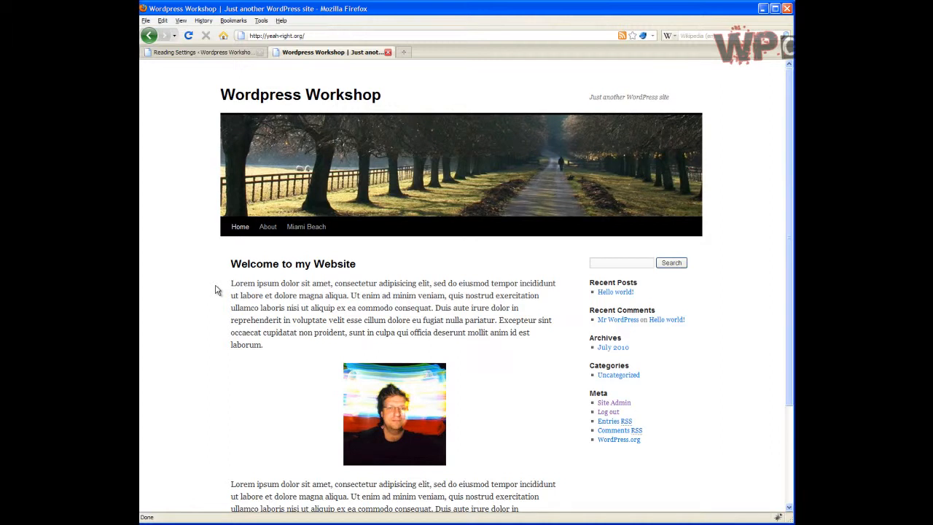
- Open the admin list of all pages and examine the live About page down to its comment form
left_click(221, 54)
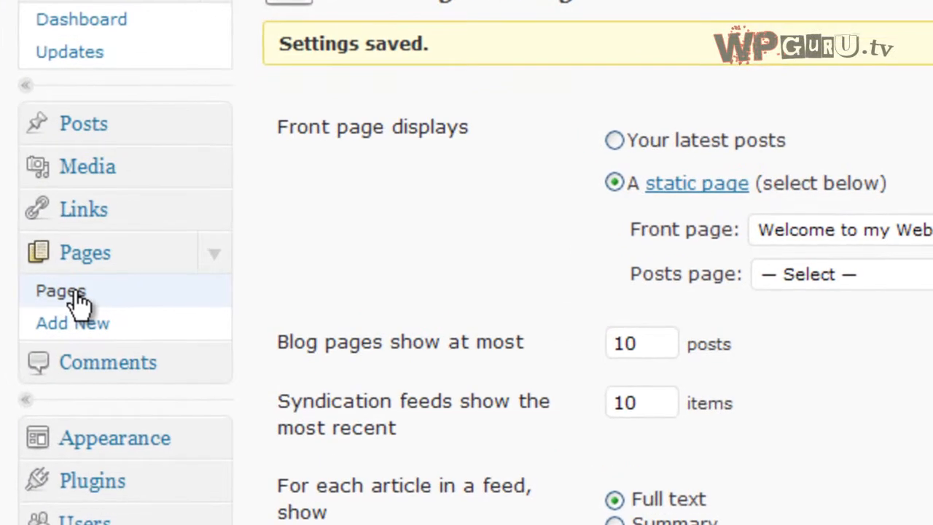
left_click(78, 295)
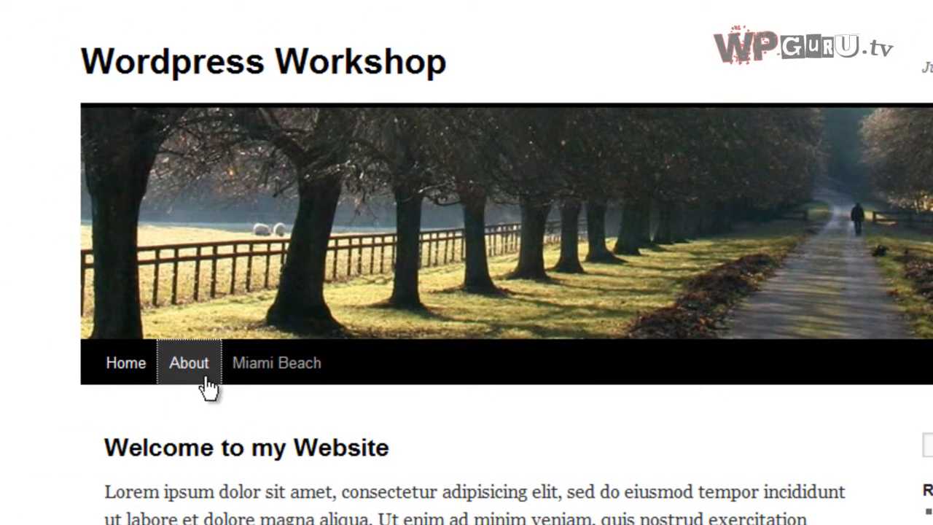
left_click(124, 349)
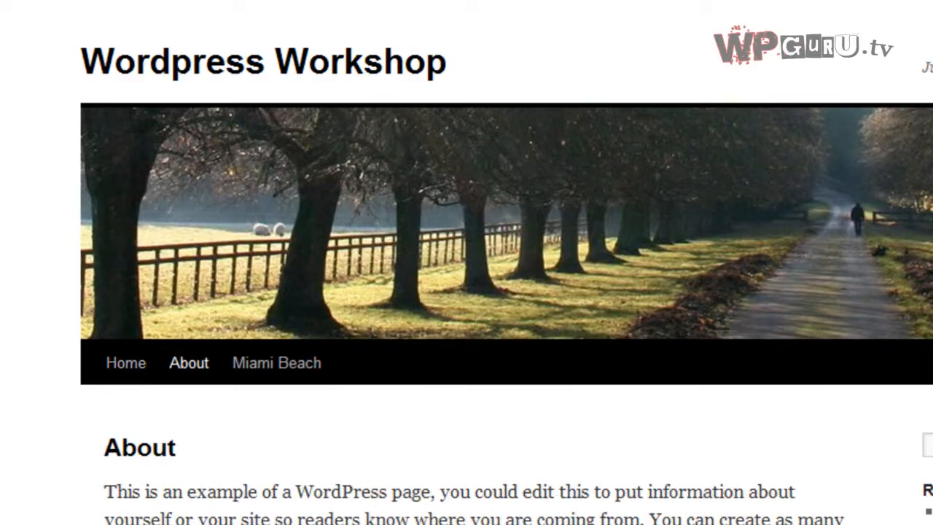
scroll(466, 292, "down", 6)
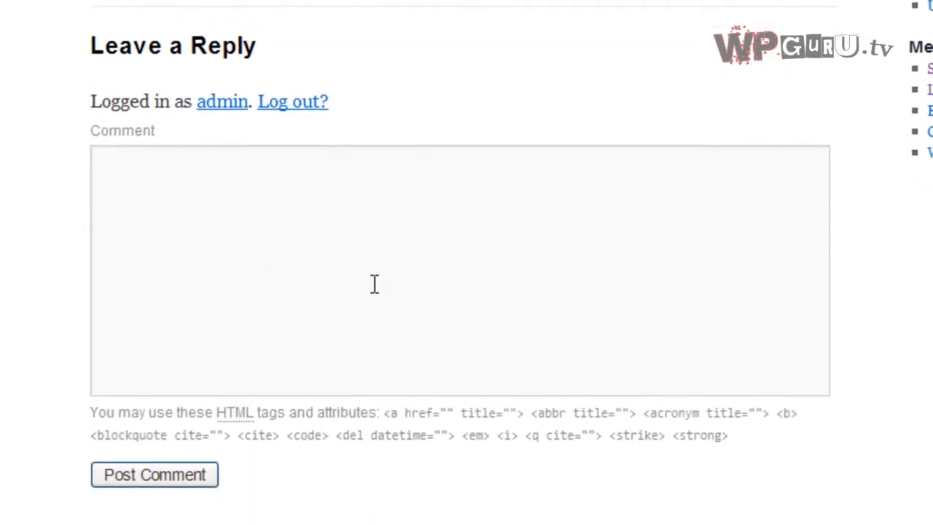
scroll(369, 285, "up", 3)
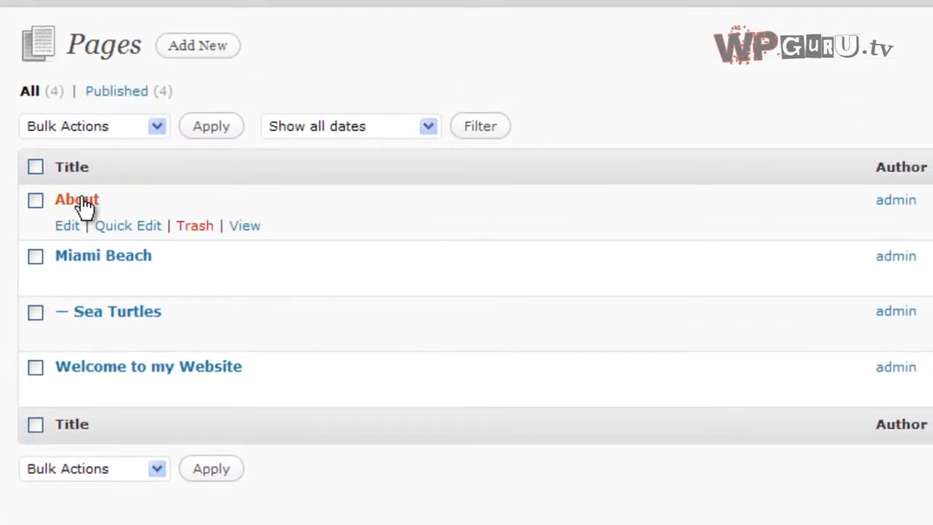
- Open the About page in the editor, examine its Discussion options, and return to the list of pages
left_click(81, 201)
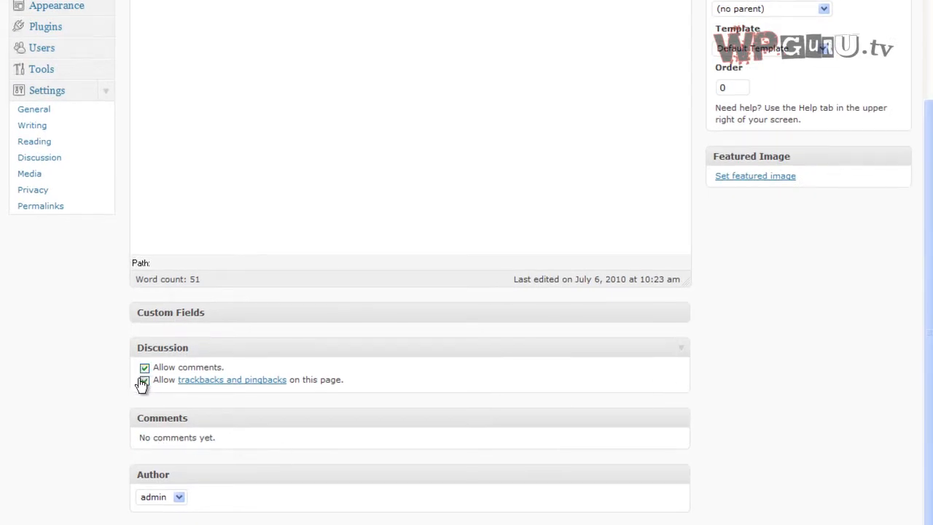
scroll(128, 391, "up", 3)
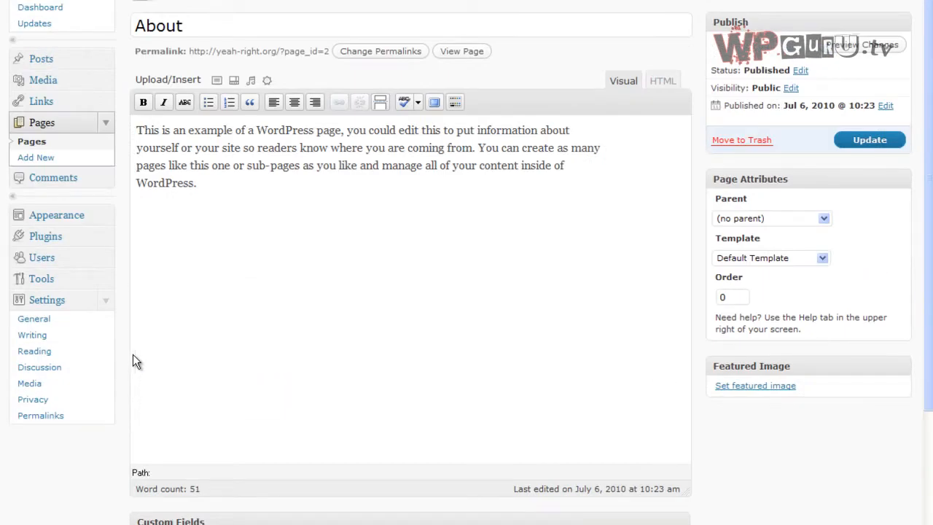
left_click(38, 143)
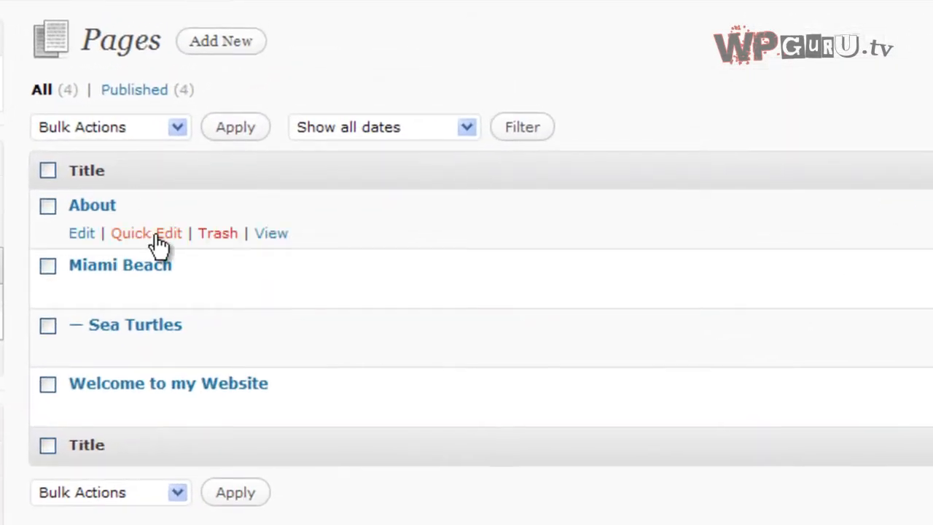
- Disallow comments on the About page with Quick Edit and update it
left_click(151, 231)
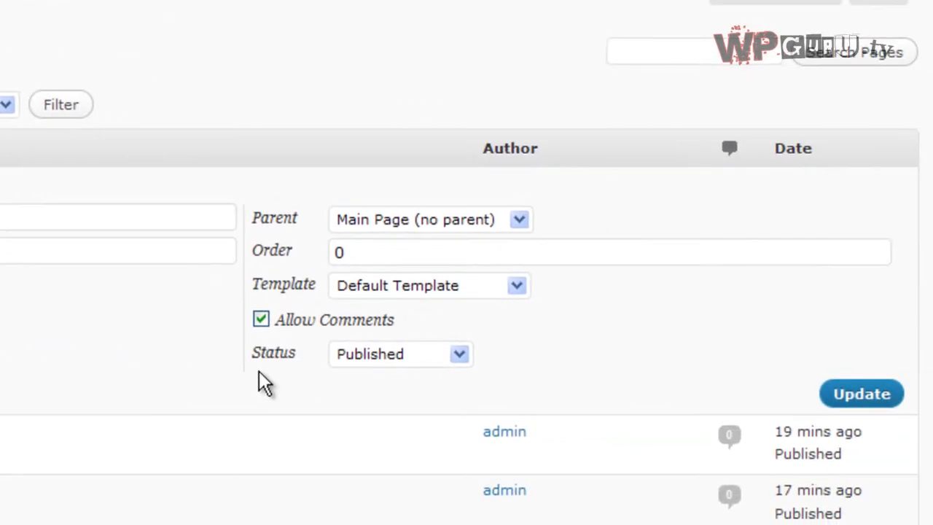
left_click(261, 319)
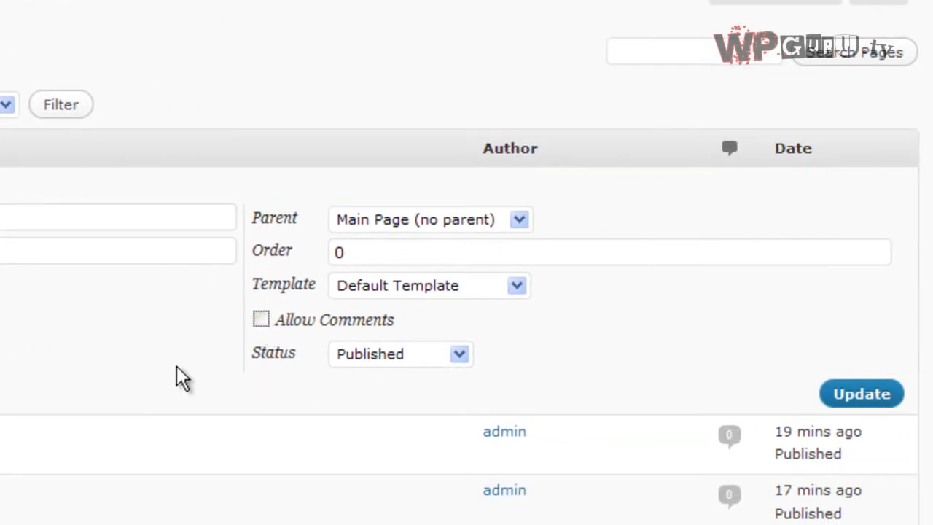
left_click(519, 220)
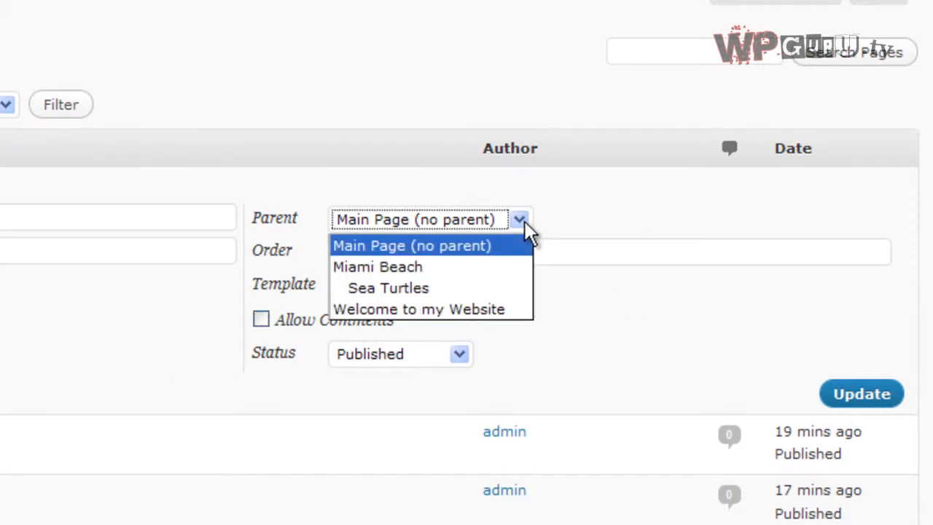
left_click(598, 231)
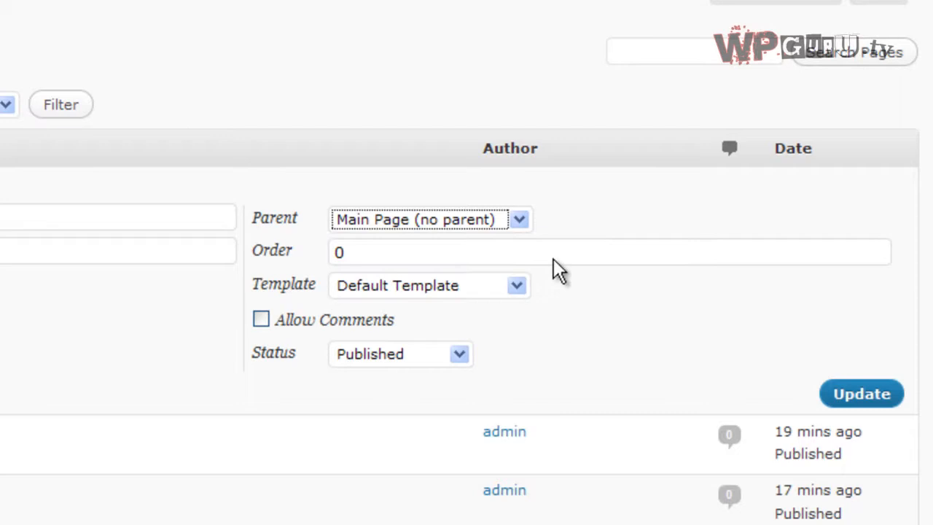
left_click(518, 288)
left_click(578, 301)
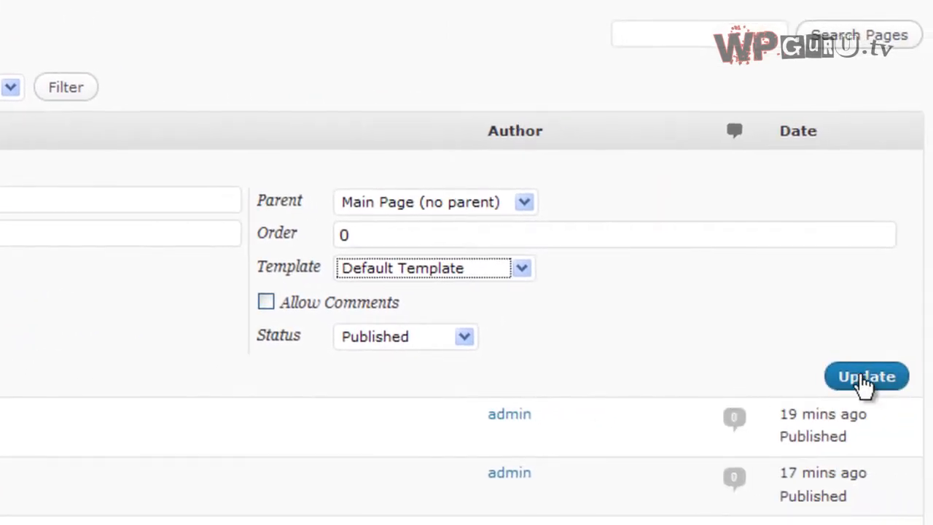
left_click(865, 377)
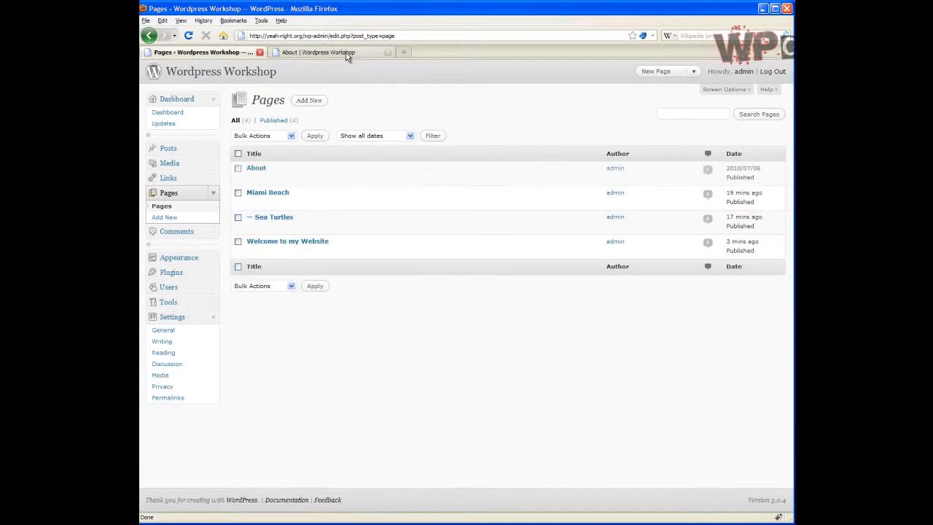
- Reload the live About page to check its comment area, and return to the admin page list
left_click(346, 53)
left_click(189, 35)
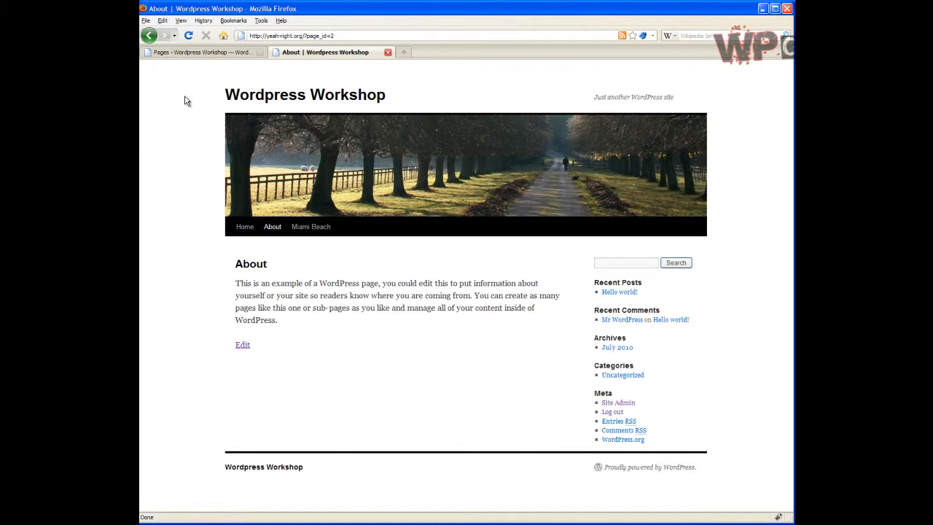
left_click(230, 55)
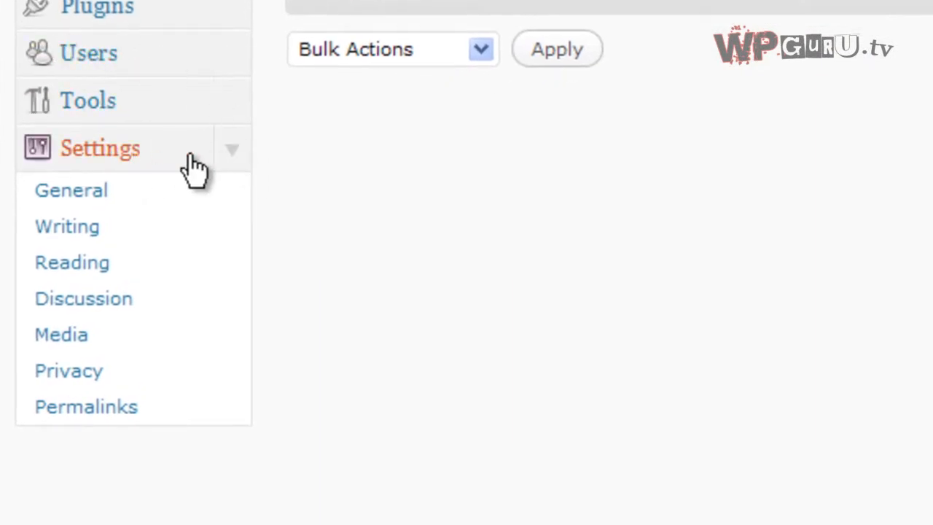
- Set the size of the post box to 25 lines in the Writing settings and save the changes
left_click(106, 235)
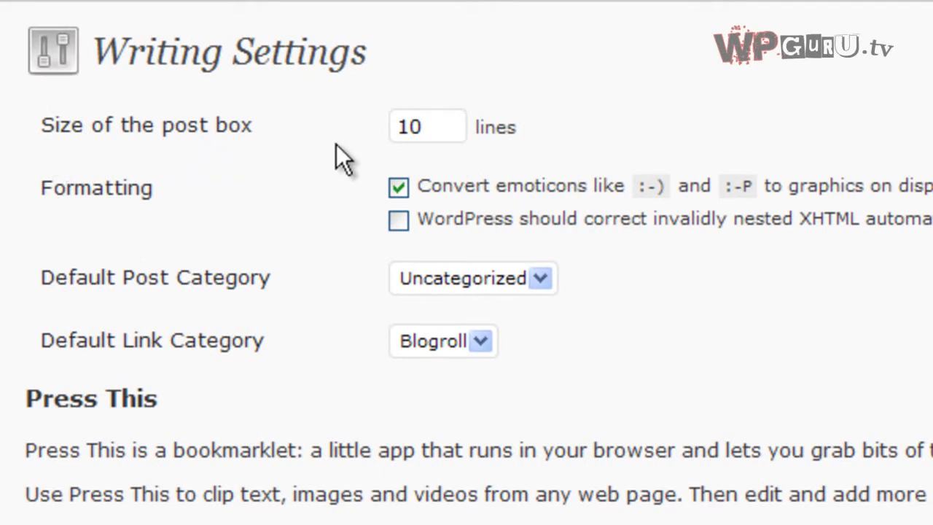
left_click_drag(443, 130, 380, 134)
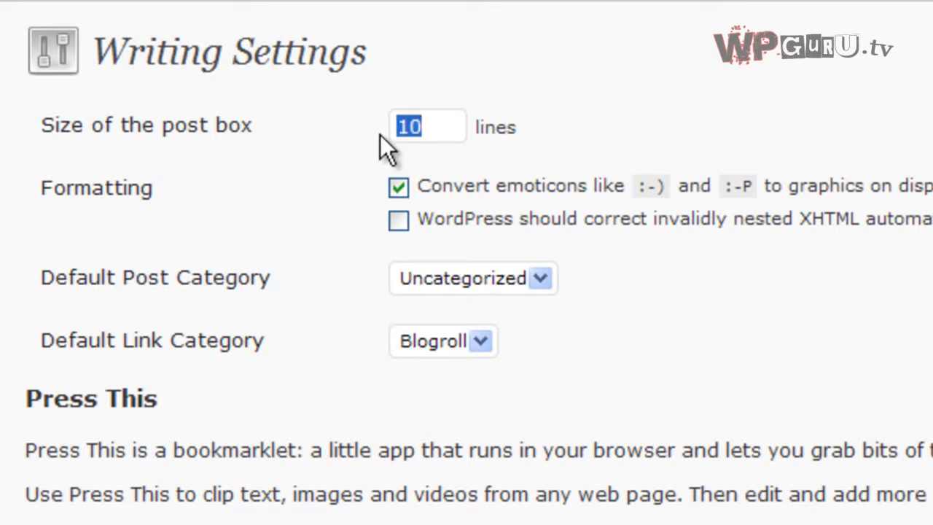
type("25")
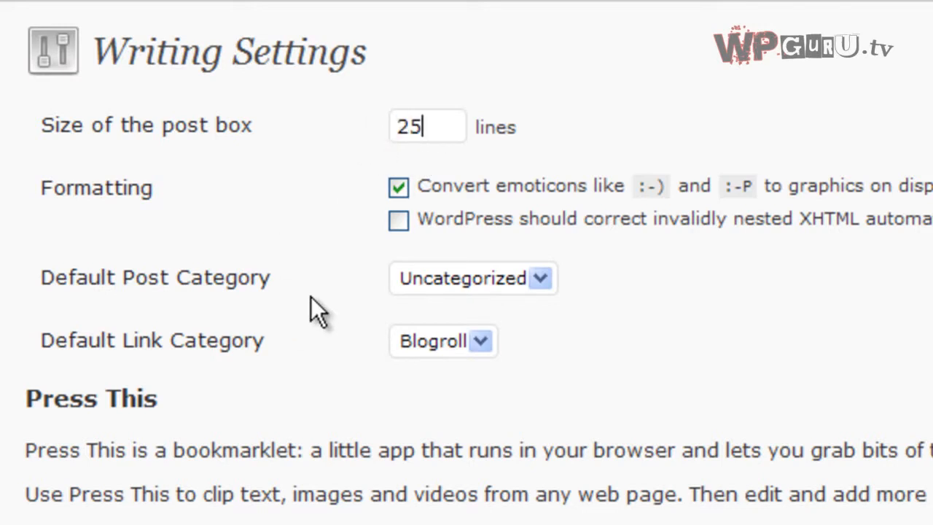
scroll(312, 308, "down", 10)
scroll(312, 64, "down", 3)
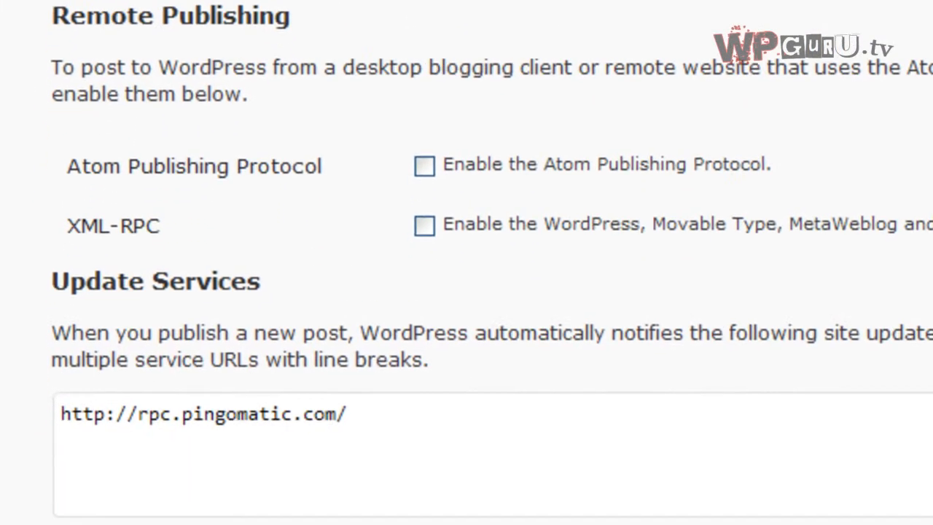
left_click(145, 494)
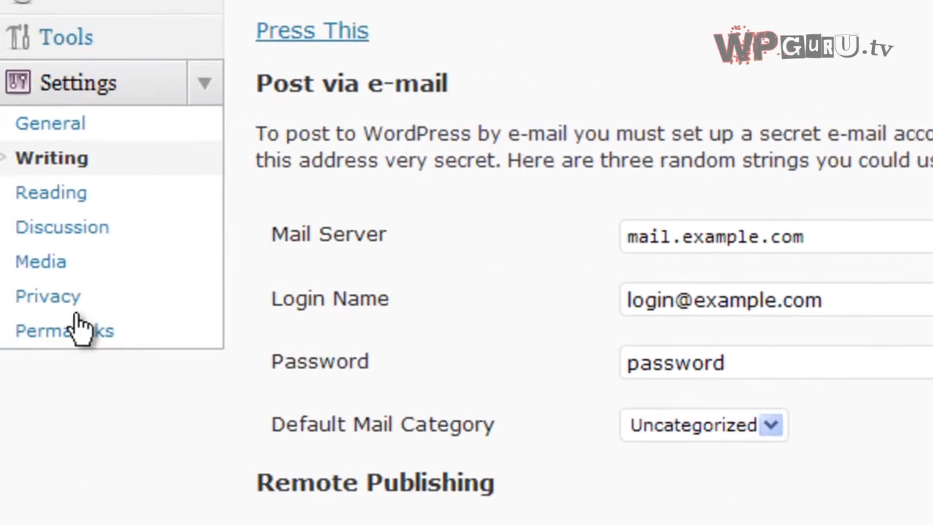
- Turn off "Allow people to post comments on new articles" in the Discussion settings and save the changes
left_click(119, 241)
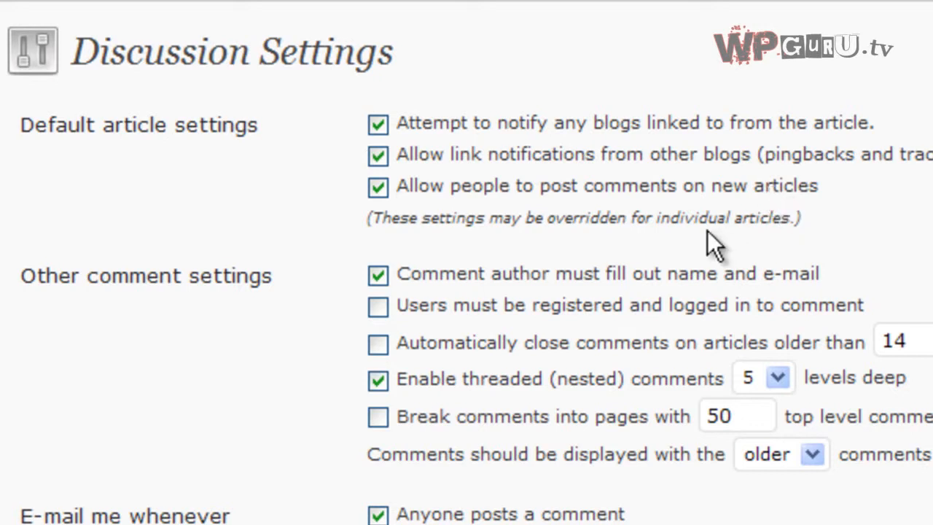
left_click(378, 187)
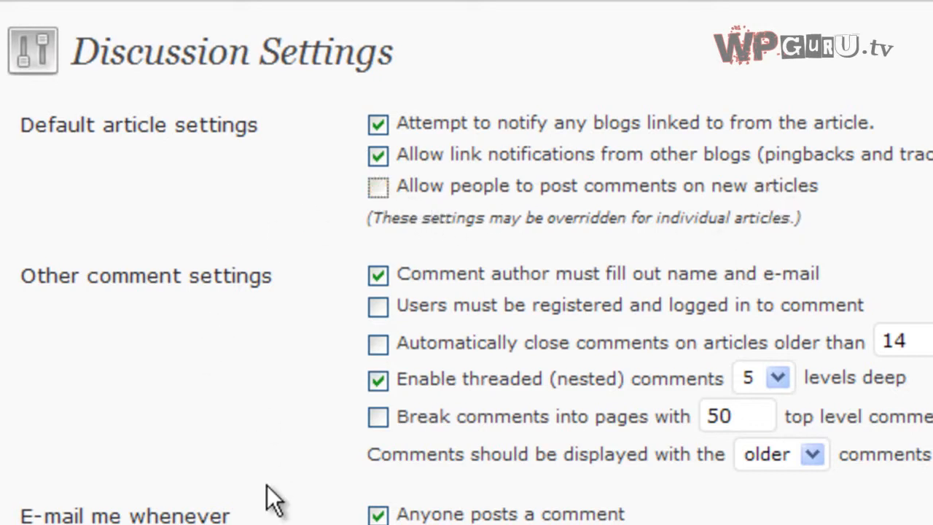
scroll(340, 314, "down", 12)
scroll(339, 314, "down", 3)
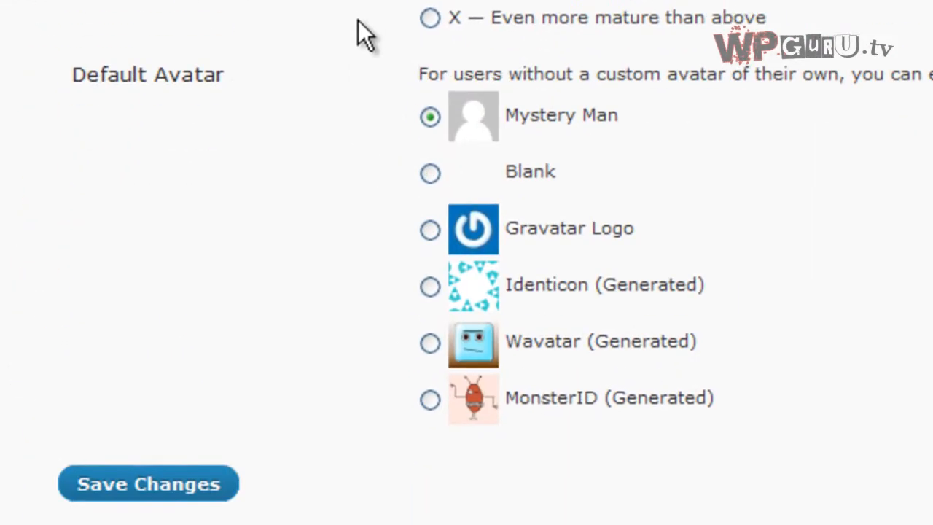
left_click(192, 496)
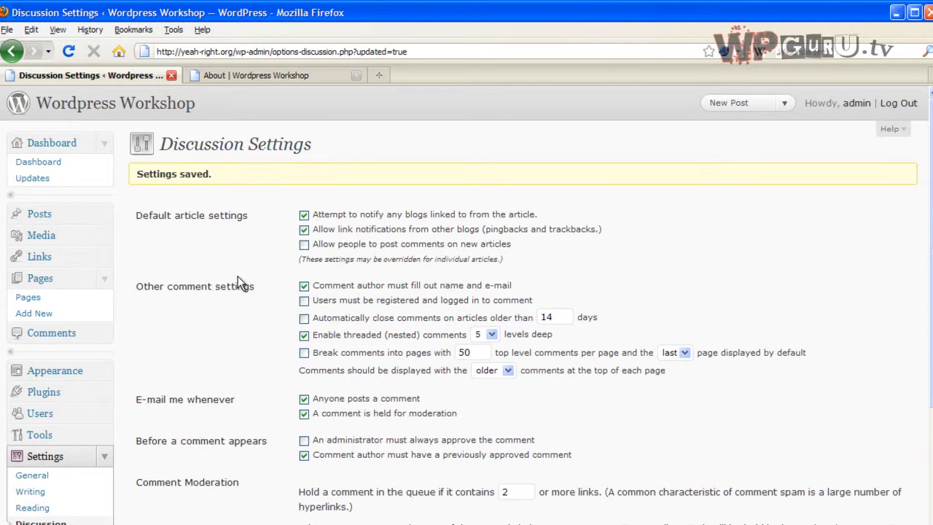
- Open a blank new page form to view the editor and switch to the live About page
left_click(46, 314)
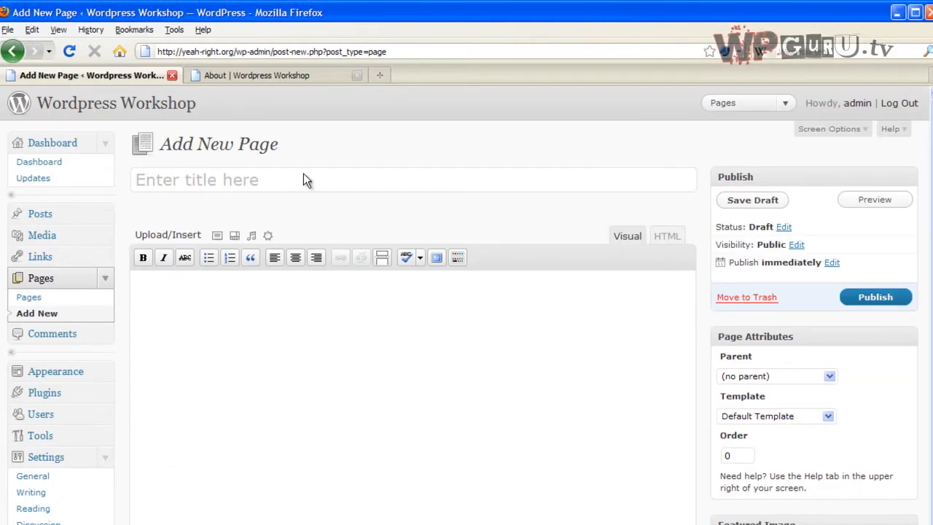
left_click(278, 74)
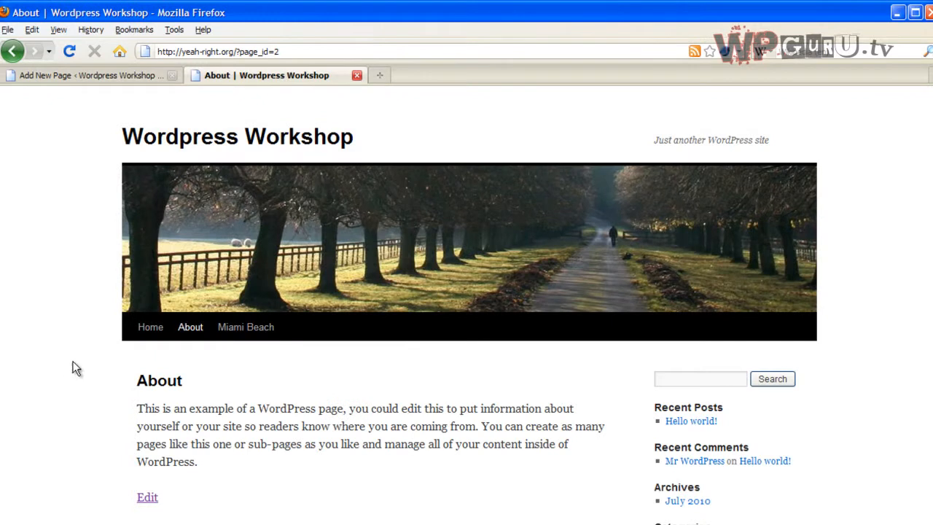